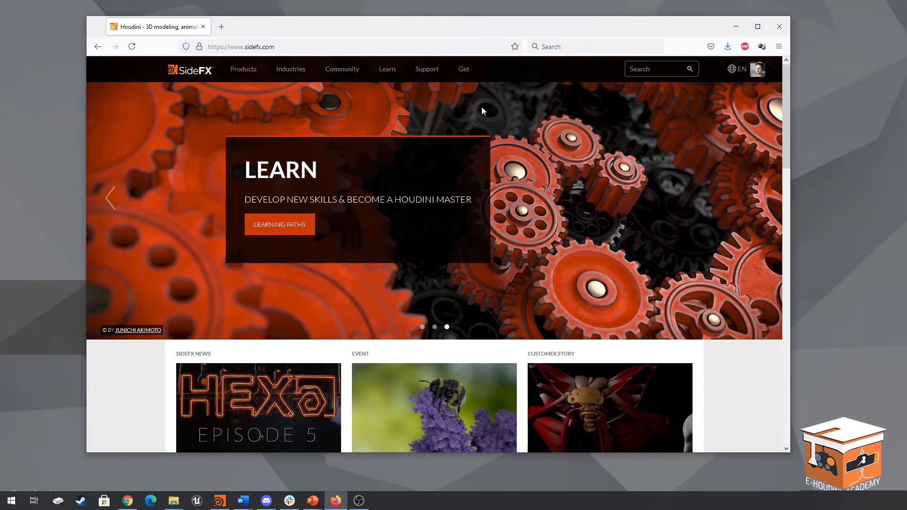
# - Go to the Houdini Download page and scroll to the Licensing Houdini & PilotPDG table
pyautogui.moveTo(463, 71)
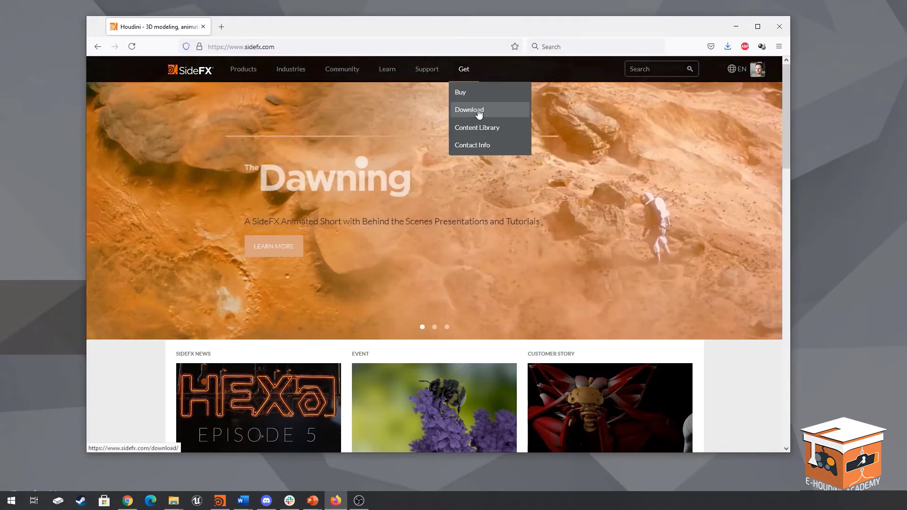
pyautogui.click(479, 114)
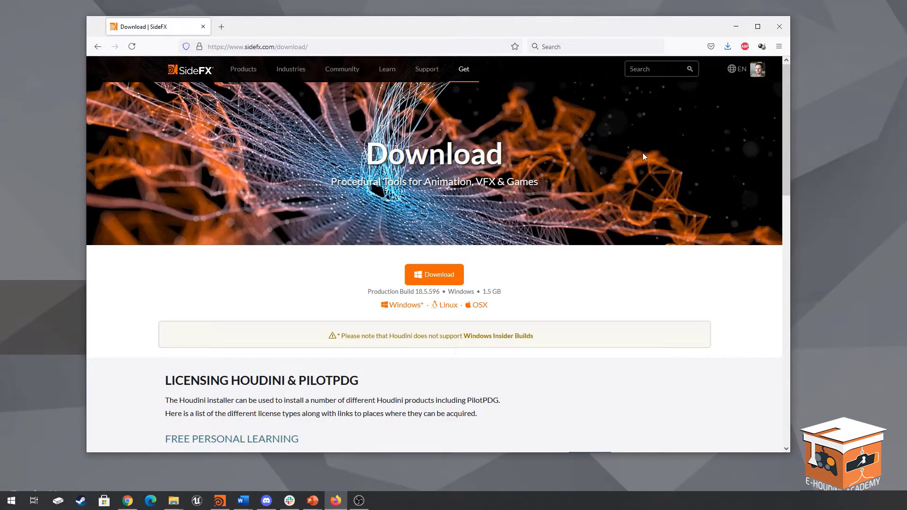
pyautogui.scroll(-1, 640, 155)
pyautogui.scroll(-4, 635, 150)
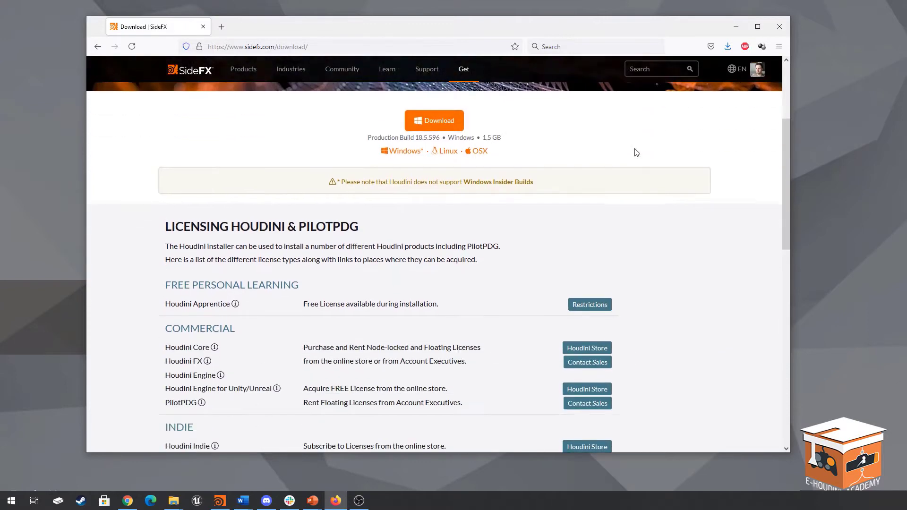
pyautogui.scroll(-1, 504, 178)
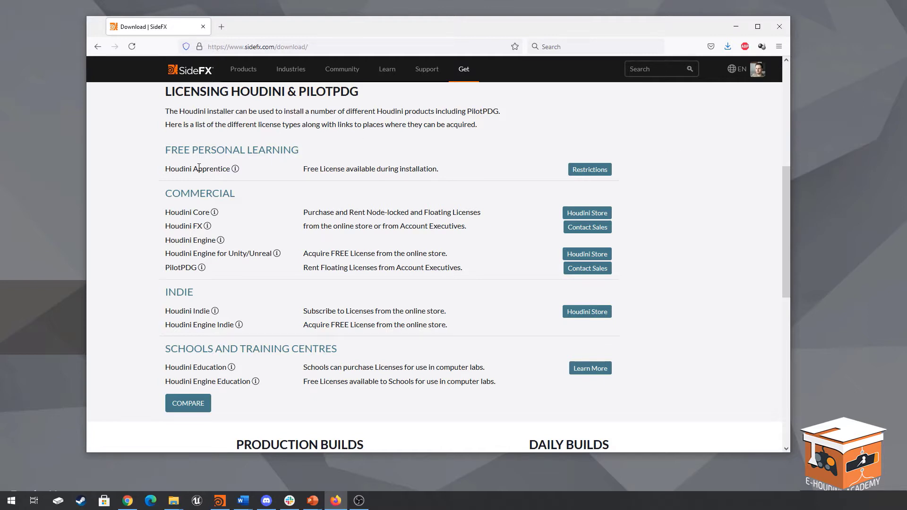
pyautogui.moveTo(235, 169)
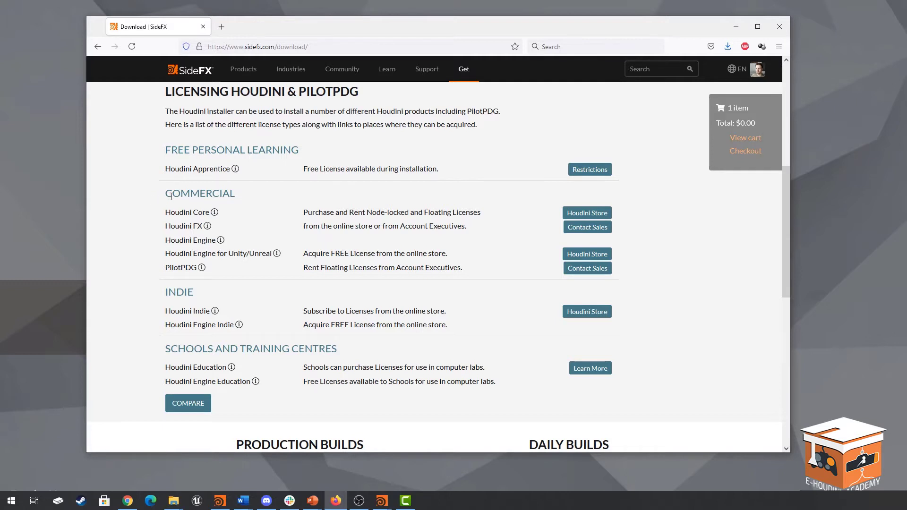
pyautogui.moveTo(215, 215)
pyautogui.moveTo(215, 312)
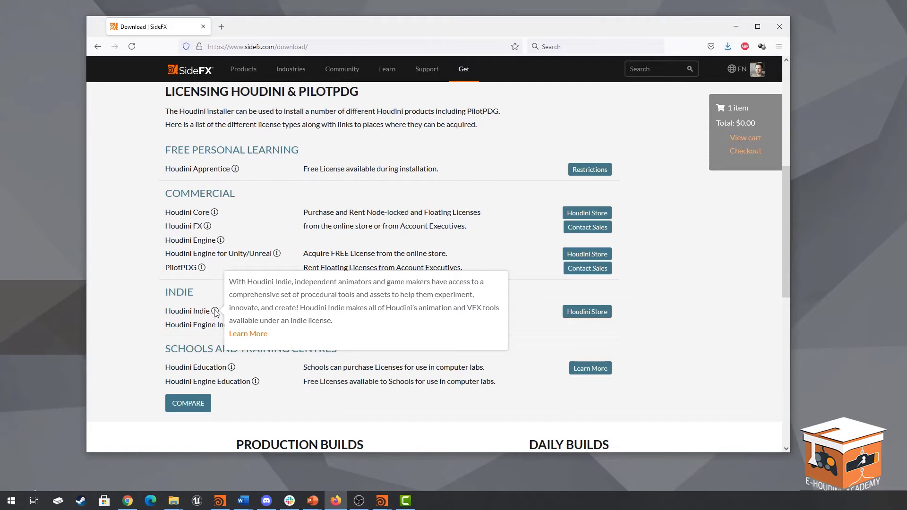
pyautogui.moveTo(240, 326)
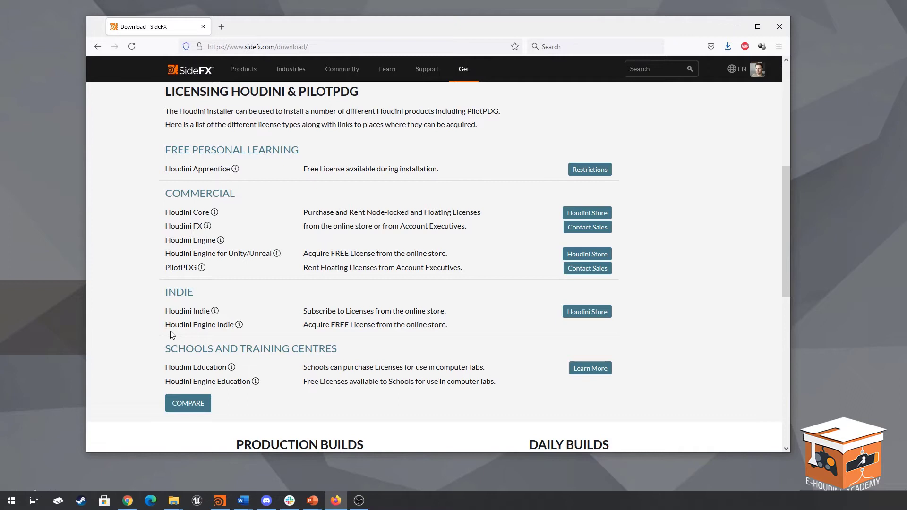
# - Download the Houdini 18.5.596 Windows installer and save the file to disk
pyautogui.moveTo(239, 326)
pyautogui.scroll(4, 122, 205)
pyautogui.scroll(1, 345, 202)
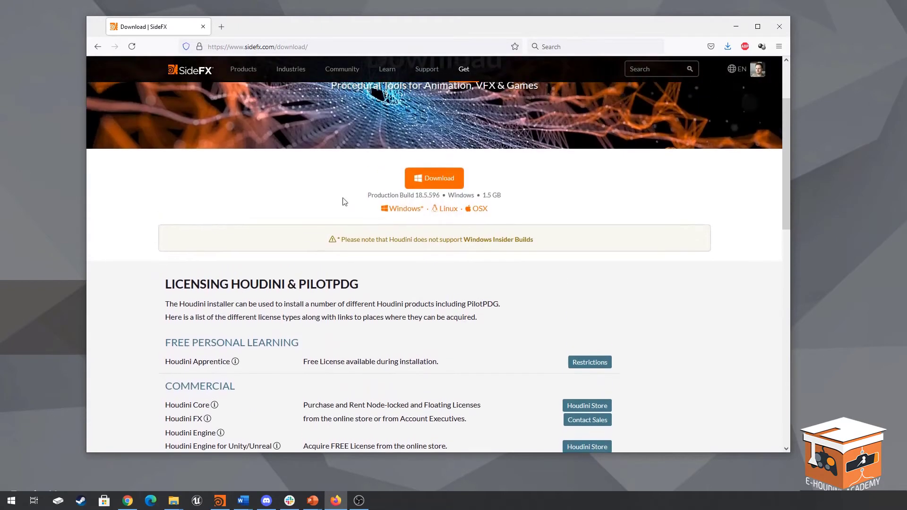
pyautogui.click(437, 184)
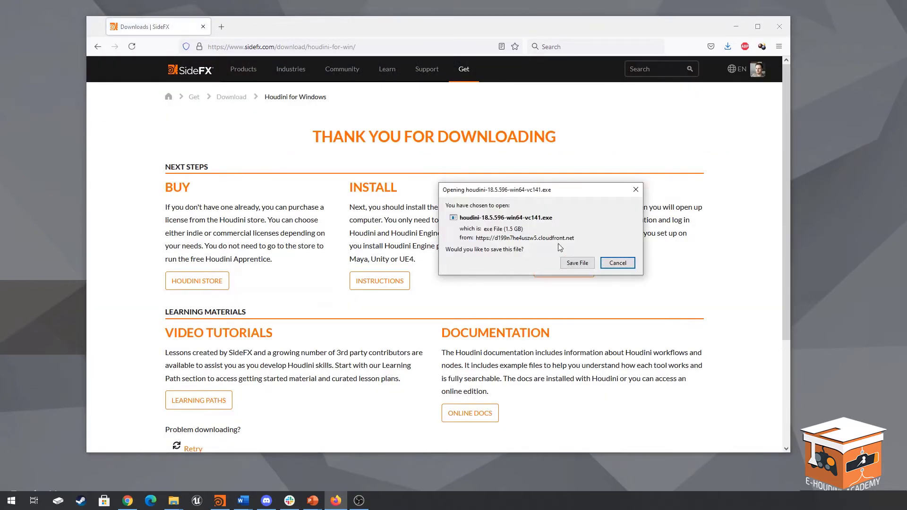
pyautogui.click(577, 264)
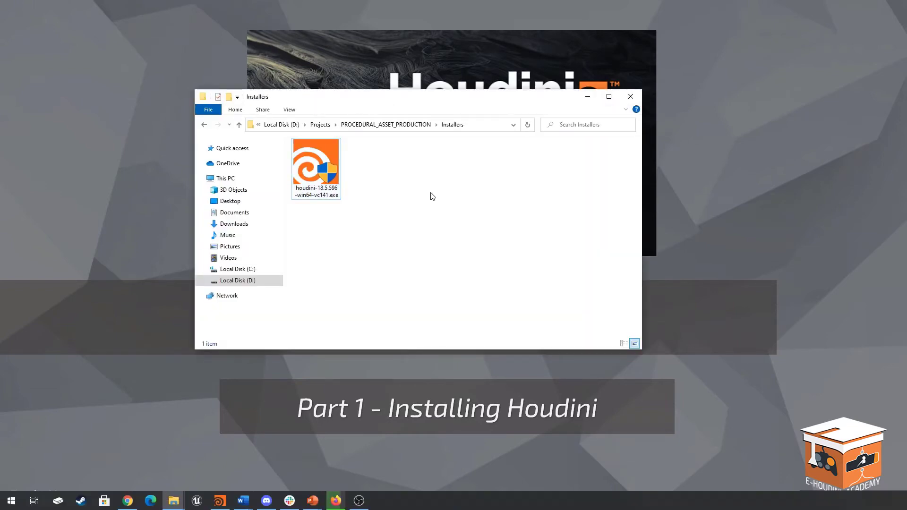
# - Launch houdini-18.5.596-win64-vc141.exe from the Installers folder
pyautogui.doubleClick(320, 157)
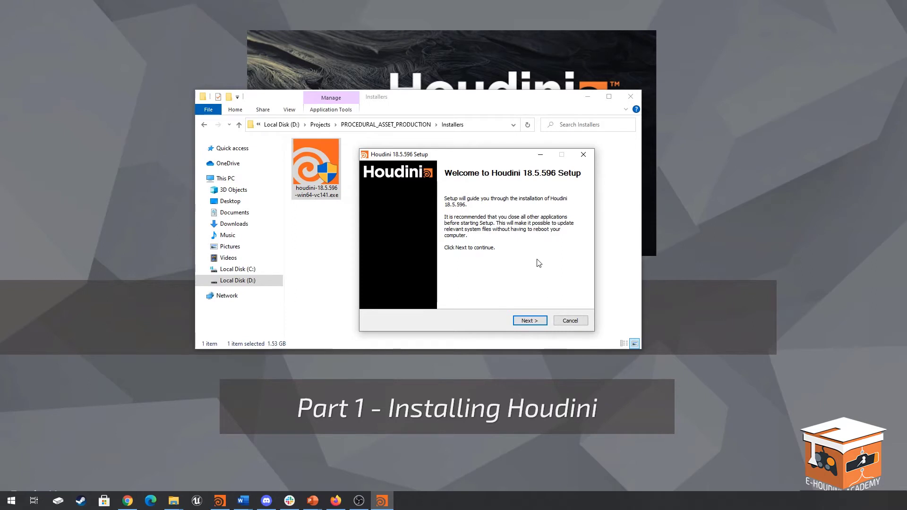
# - Move past the Welcome page and accept the Houdini license agreement
pyautogui.click(530, 320)
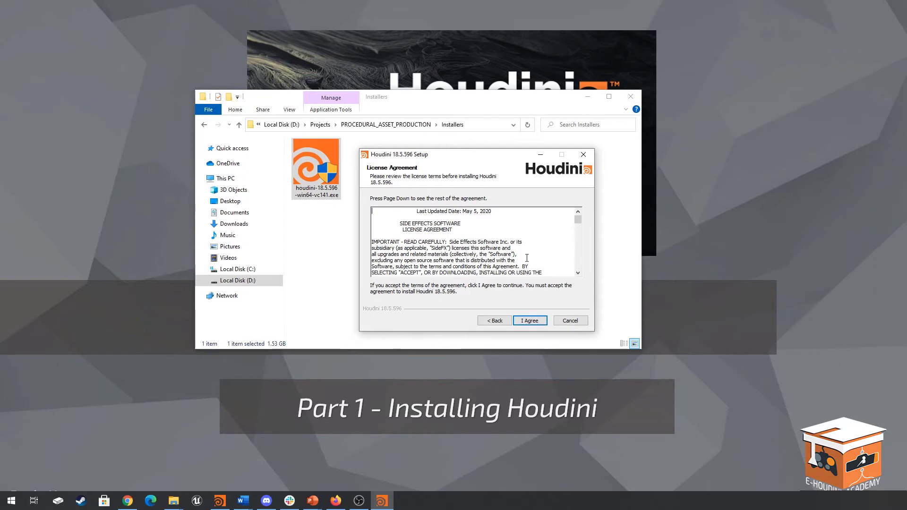
pyautogui.click(530, 323)
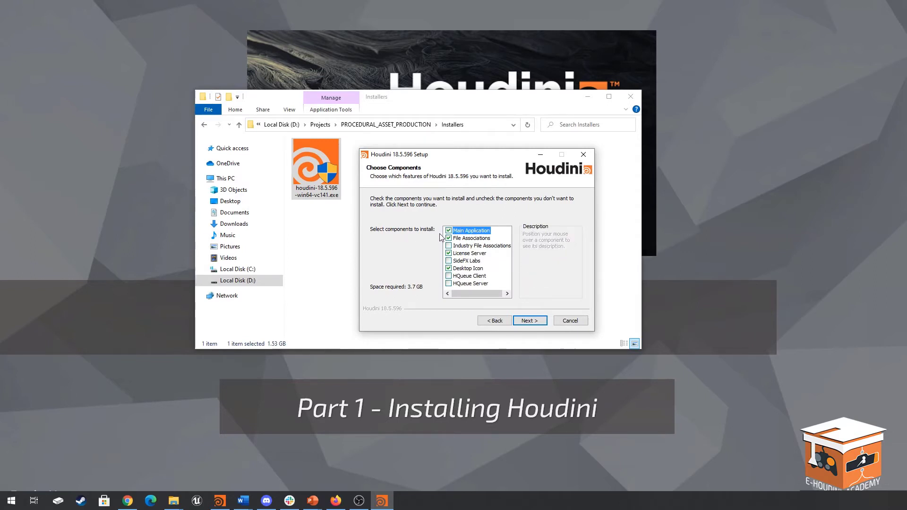
# - Tick SideFX Labs in the component list and continue to the Houdini Engine page
pyautogui.moveTo(461, 232)
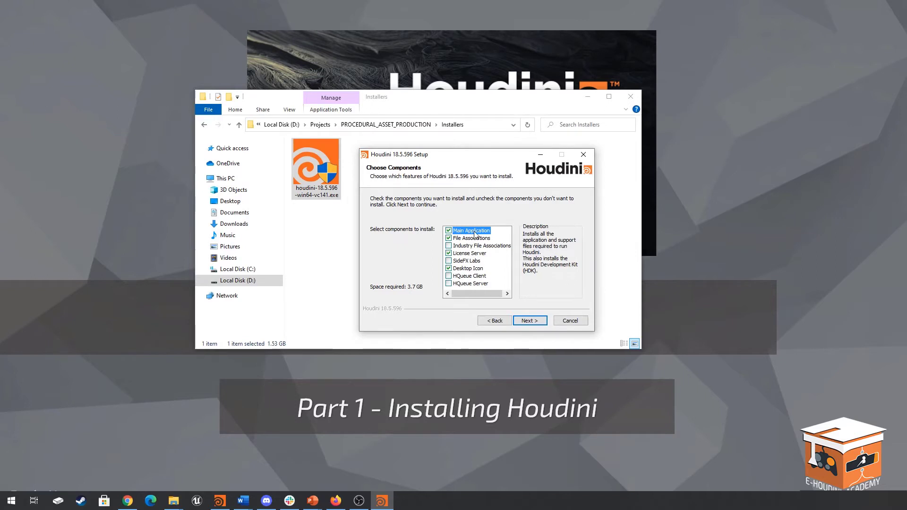
pyautogui.click(473, 254)
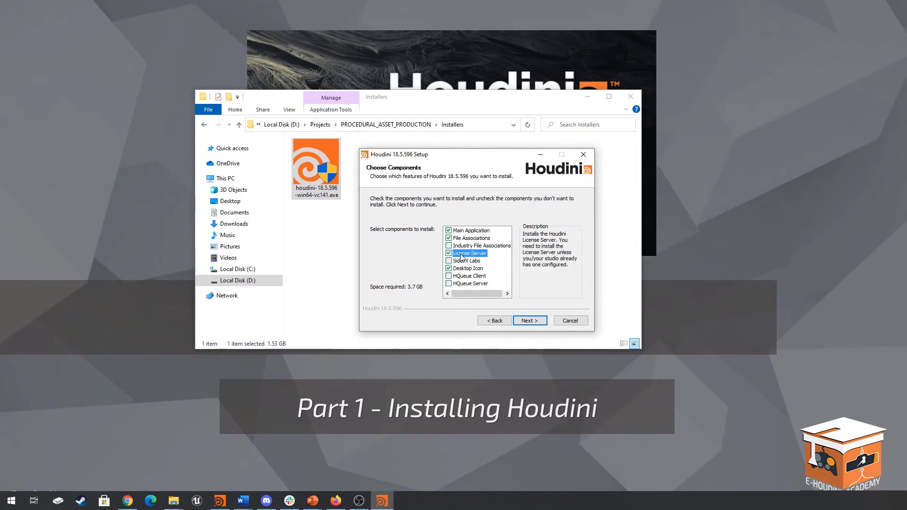
pyautogui.moveTo(461, 262)
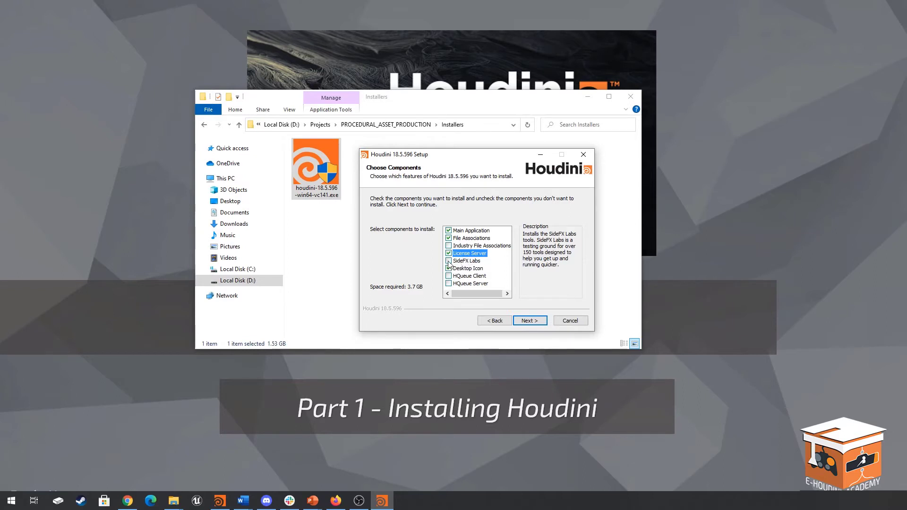
pyautogui.click(449, 262)
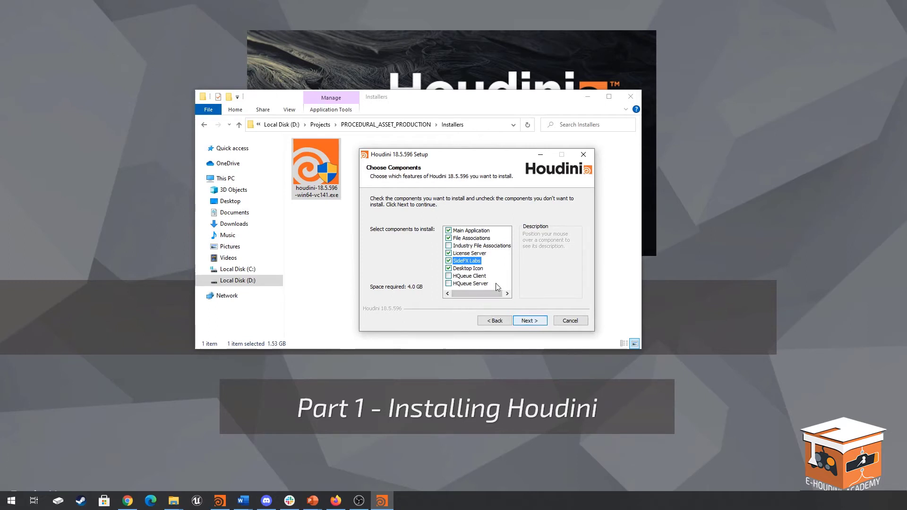
pyautogui.moveTo(469, 263)
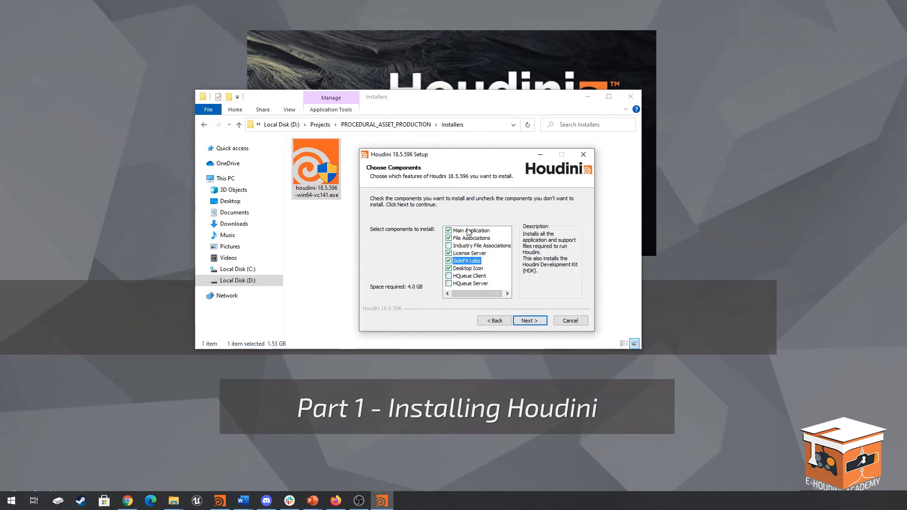
pyautogui.click(529, 320)
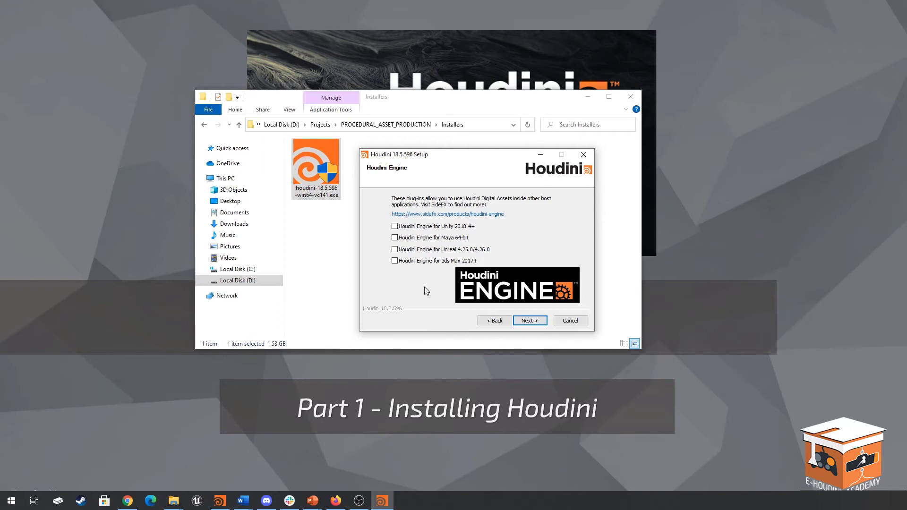
# - Select only the Houdini Engine for Unreal 4.25.0/4.26.0 plug-in and continue
pyautogui.click(395, 250)
pyautogui.click(530, 321)
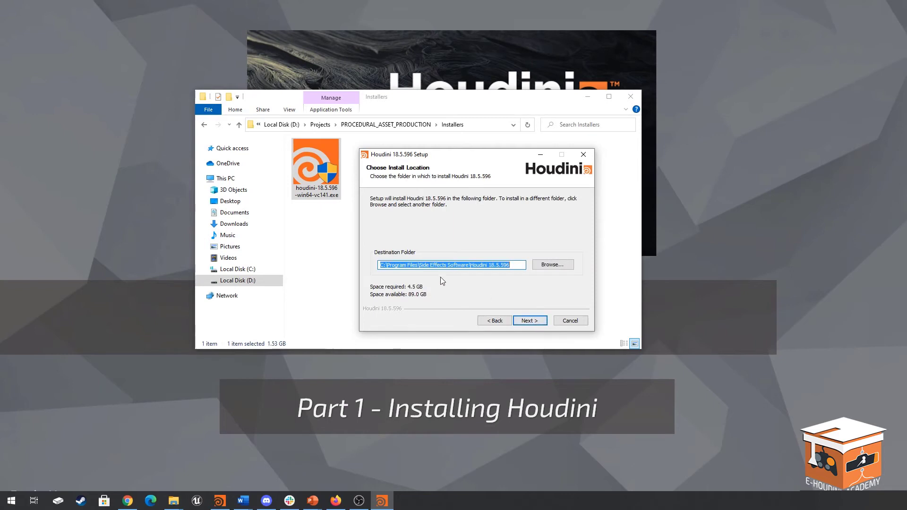
# - Review the default install folder path and keep it to proceed with installation
pyautogui.click(516, 266)
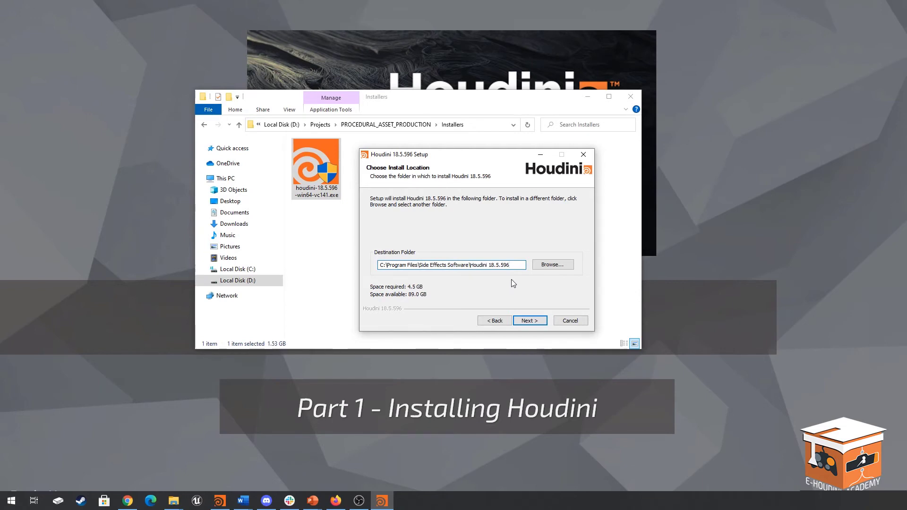
pyautogui.click(529, 320)
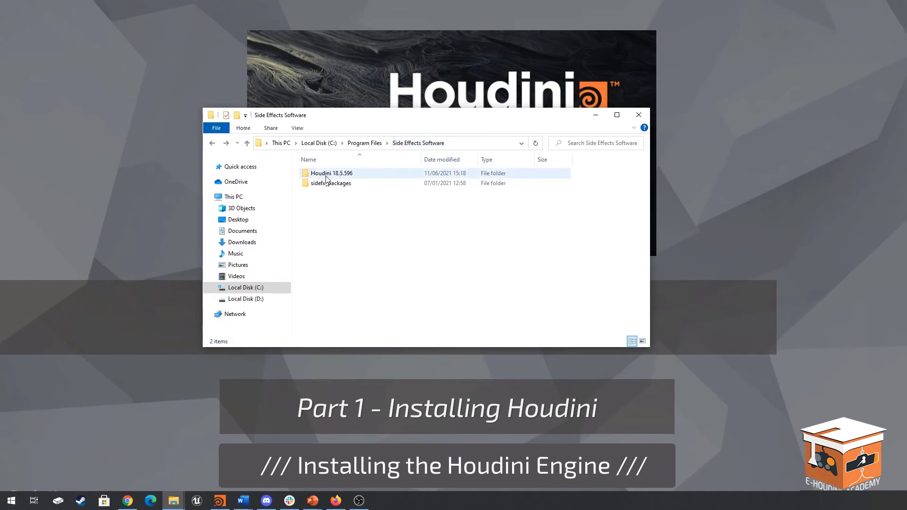
# - Browse to Houdini 18.5.596\engine\unreal\4.26-v2 and copy the HoudiniEngine folder
pyautogui.doubleClick(359, 176)
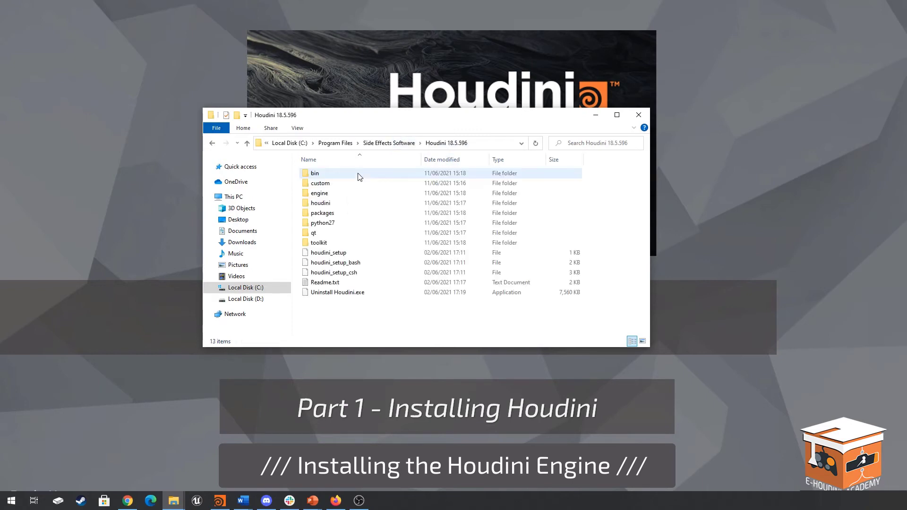
pyautogui.doubleClick(338, 193)
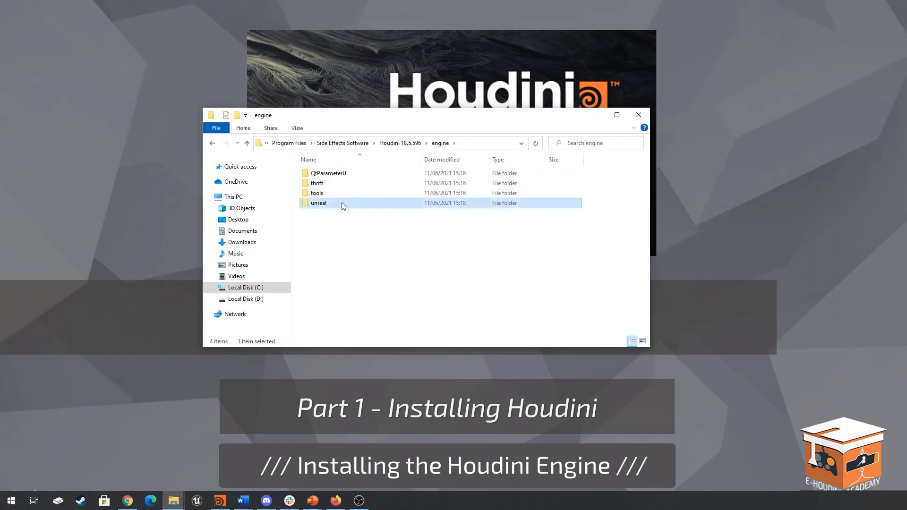
pyautogui.doubleClick(344, 204)
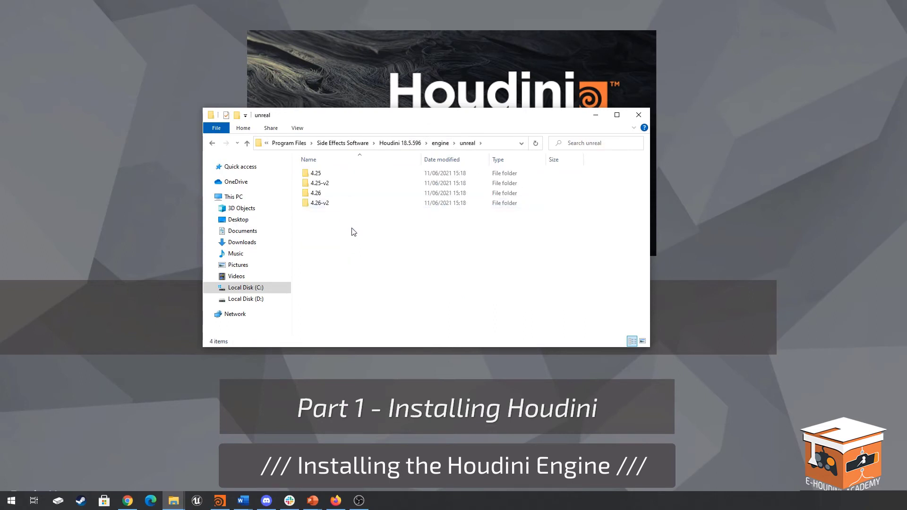
pyautogui.doubleClick(337, 204)
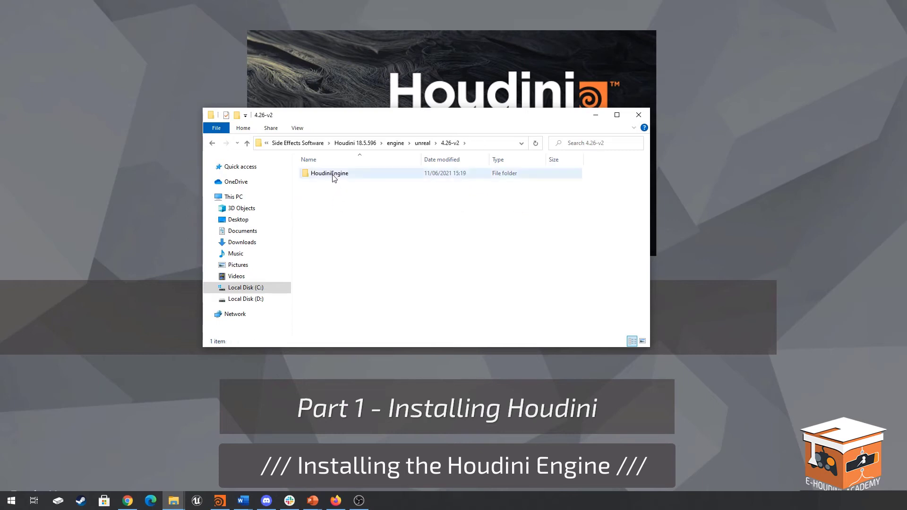
pyautogui.click(333, 177)
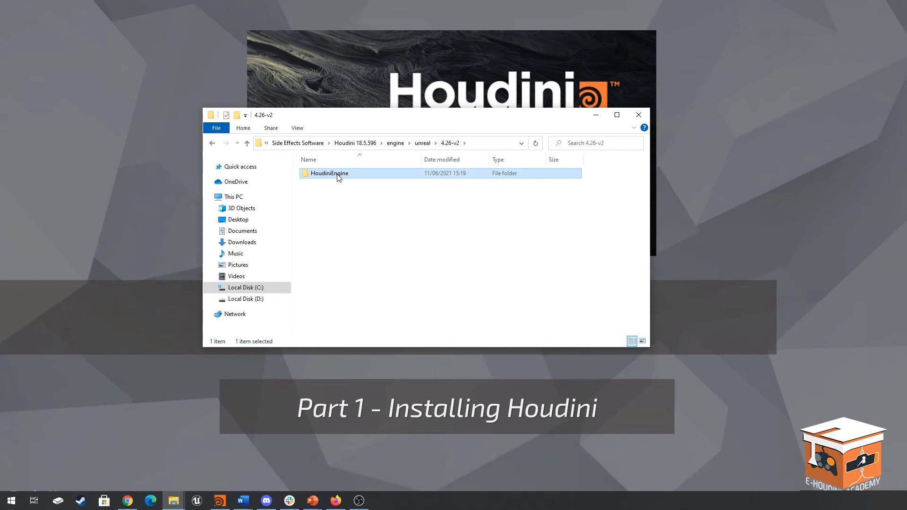
pyautogui.rightClick(337, 174)
pyautogui.click(374, 409)
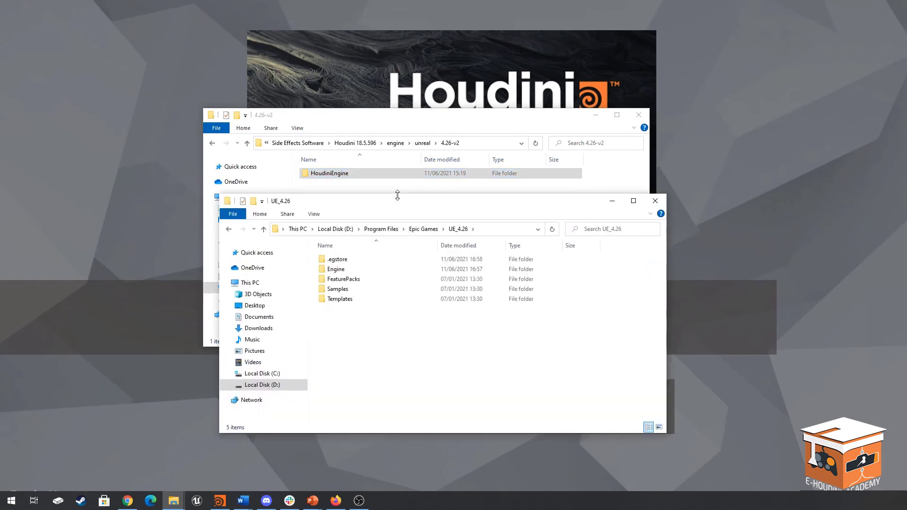
# - In the UE_4.26 window, go into Engine\Plugins\Runtime
pyautogui.moveTo(392, 197); pyautogui.dragTo(397, 200)
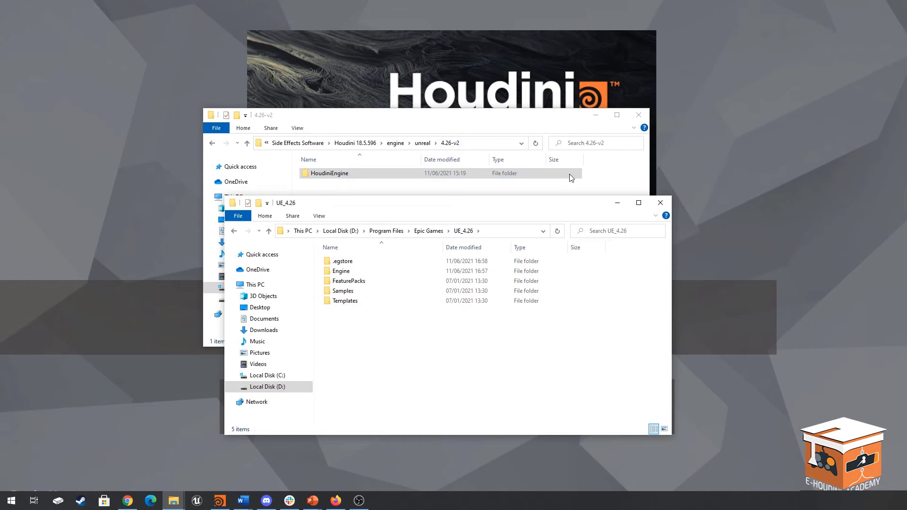
pyautogui.doubleClick(358, 274)
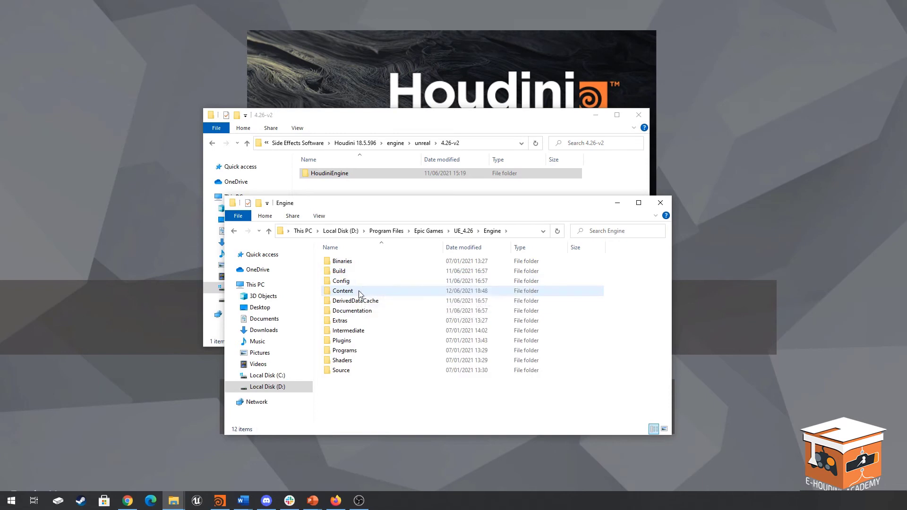
pyautogui.doubleClick(359, 341)
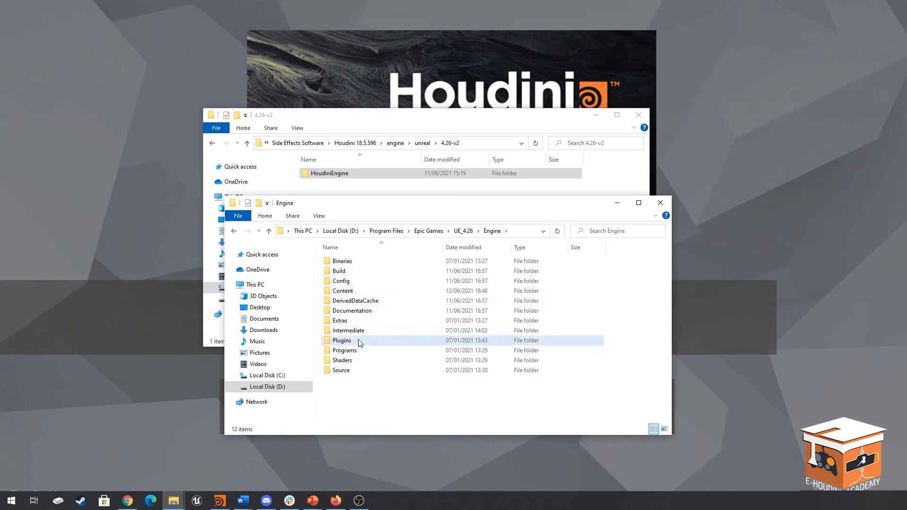
pyautogui.scroll(-2, 405, 310)
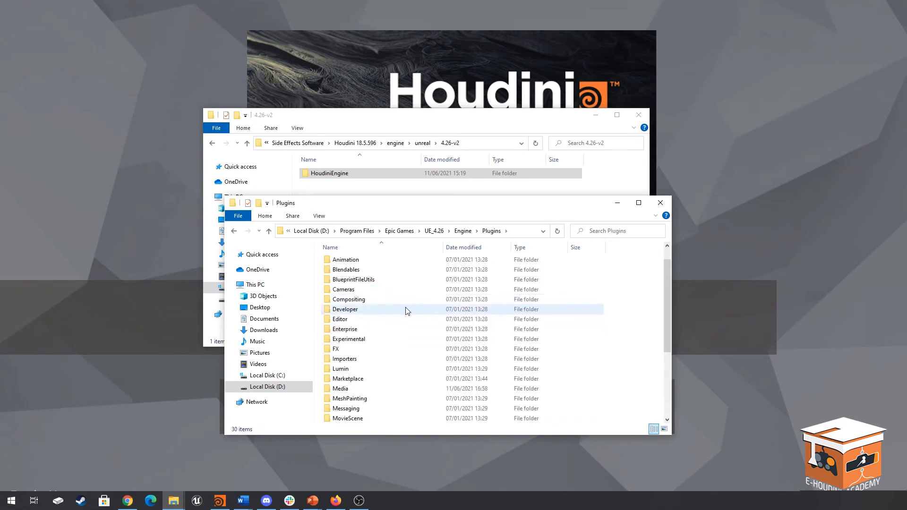
pyautogui.scroll(-2, 406, 309)
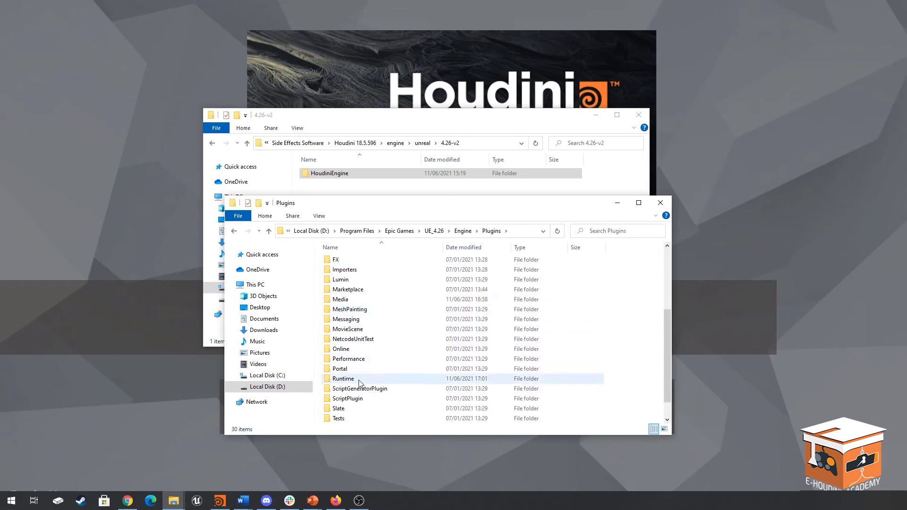
pyautogui.doubleClick(359, 380)
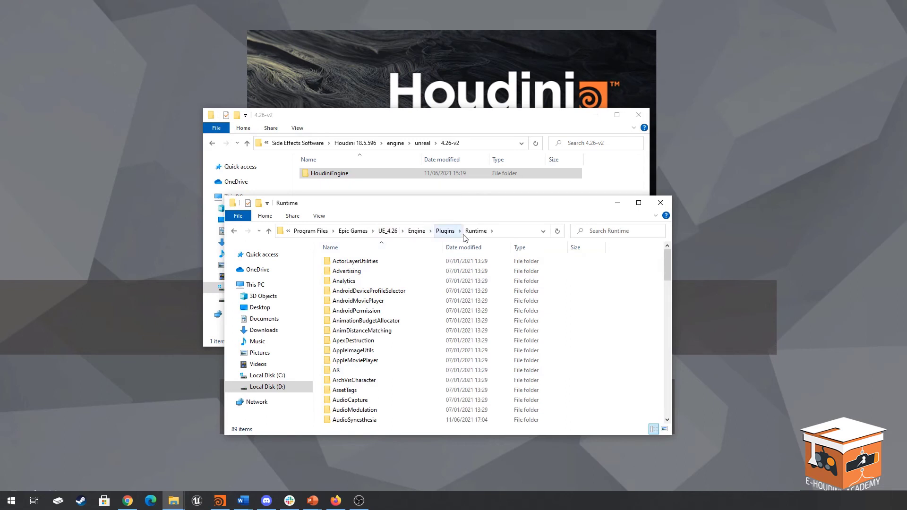
pyautogui.scroll(-11, 635, 283)
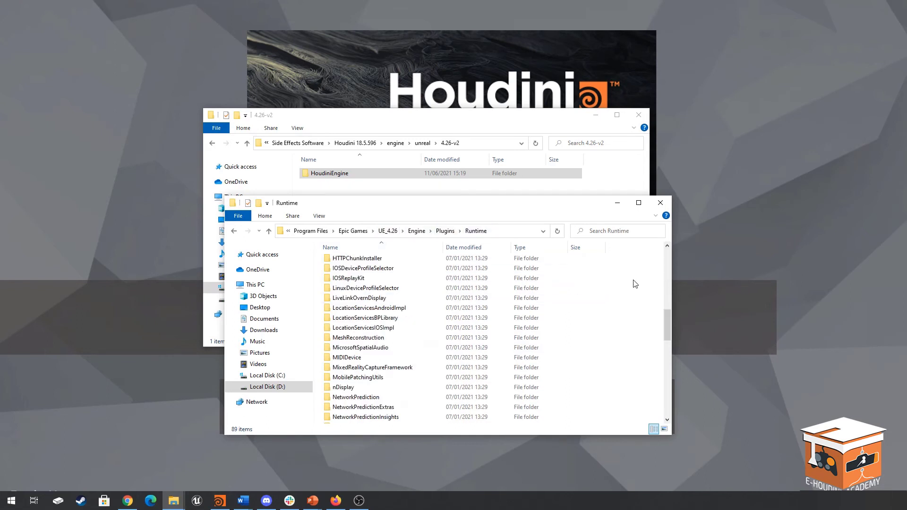
pyautogui.rightClick(610, 284)
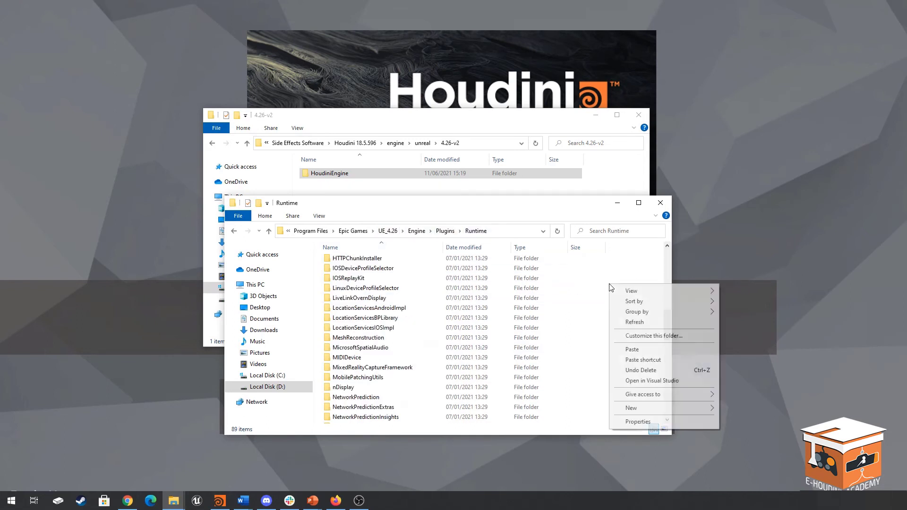
pyautogui.click(637, 352)
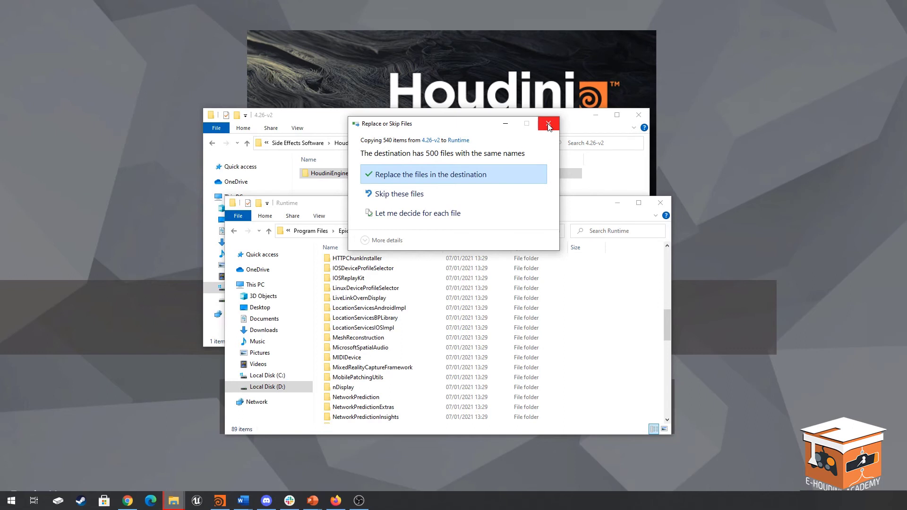
pyautogui.click(549, 125)
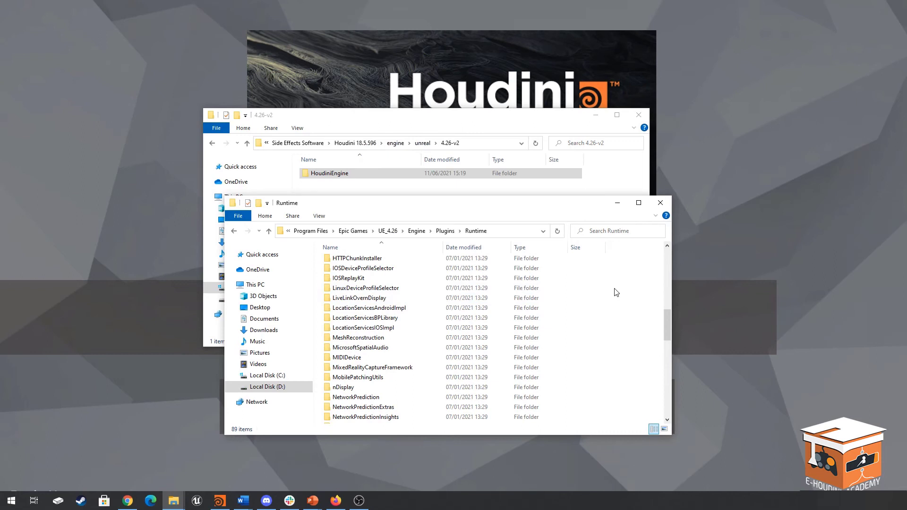
# - Delete the old HoudiniEngine folder in Runtime, paste the copied one, then minimise the window
pyautogui.hotkey('ctrl', 'v')
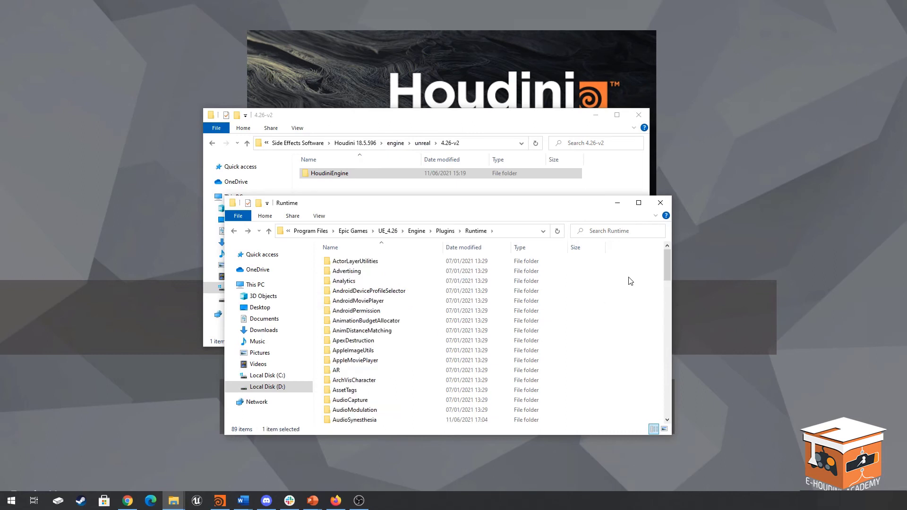
pyautogui.scroll(-2, 627, 283)
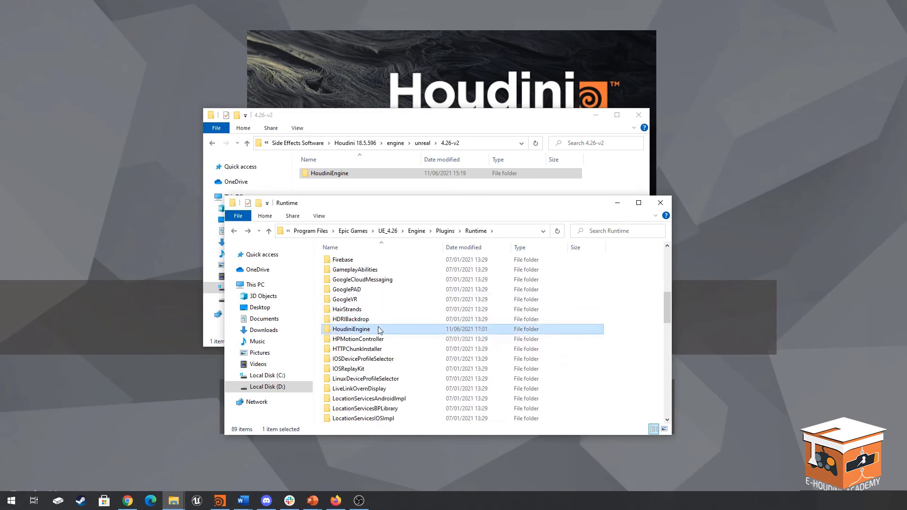
pyautogui.press('Delete')
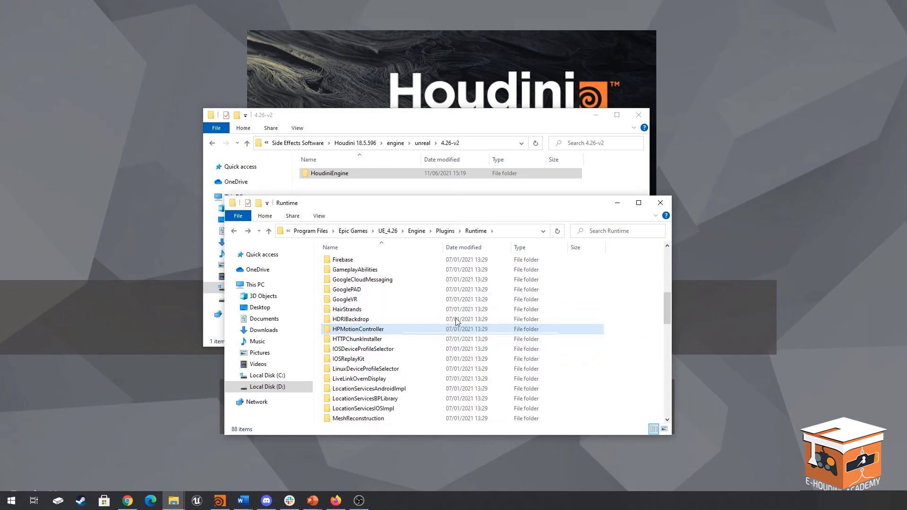
pyautogui.rightClick(620, 292)
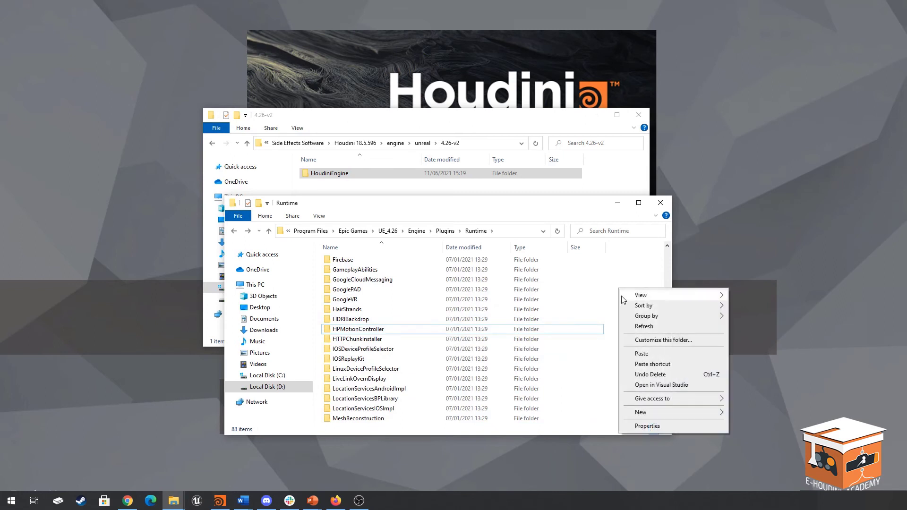
pyautogui.click(648, 353)
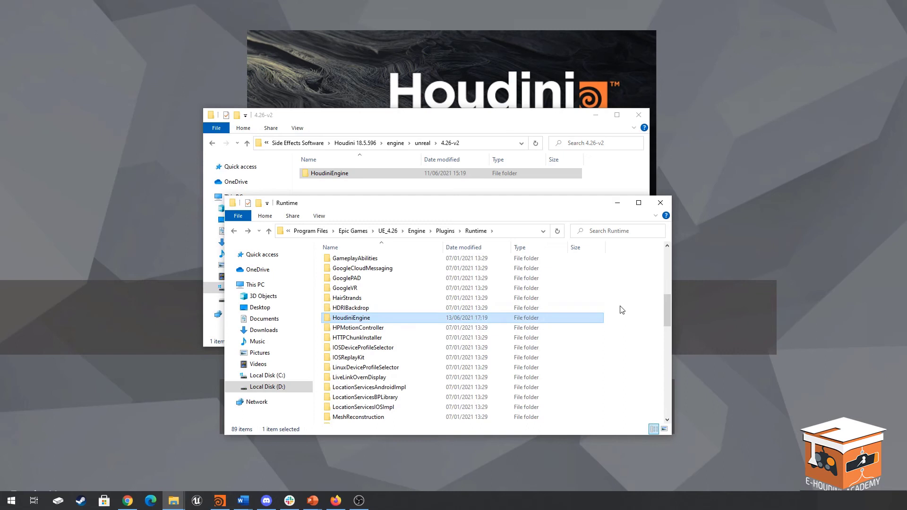
pyautogui.click(618, 204)
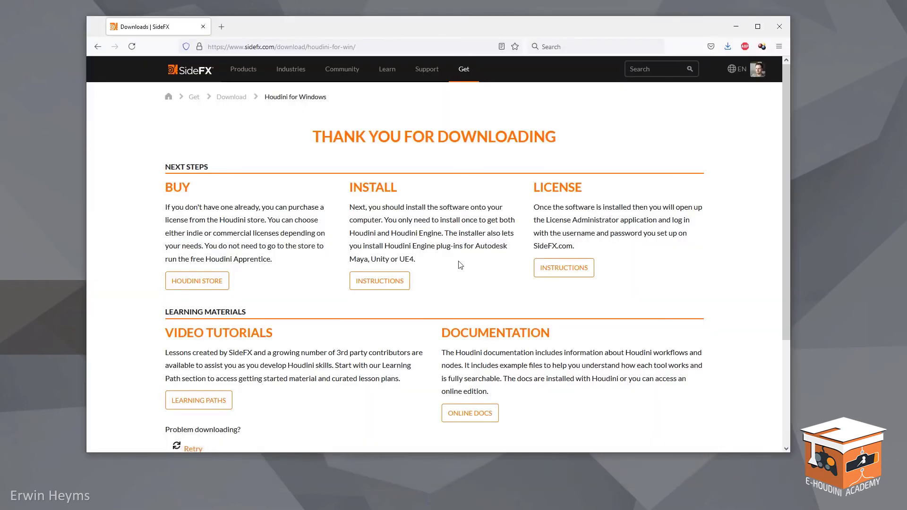
# - Go to the Houdini 18.5.596 Download page and review its licensing table, including the Houdini Engine Indie info
pyautogui.moveTo(463, 69)
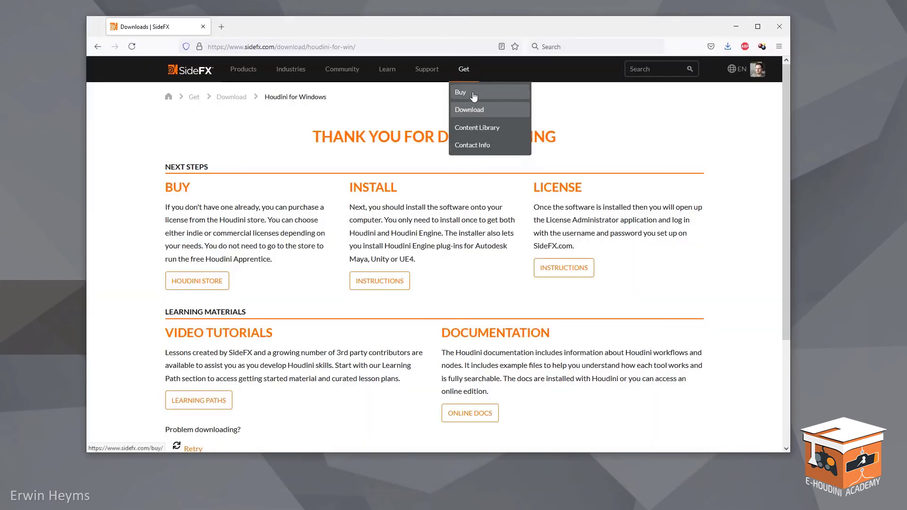
pyautogui.click(473, 108)
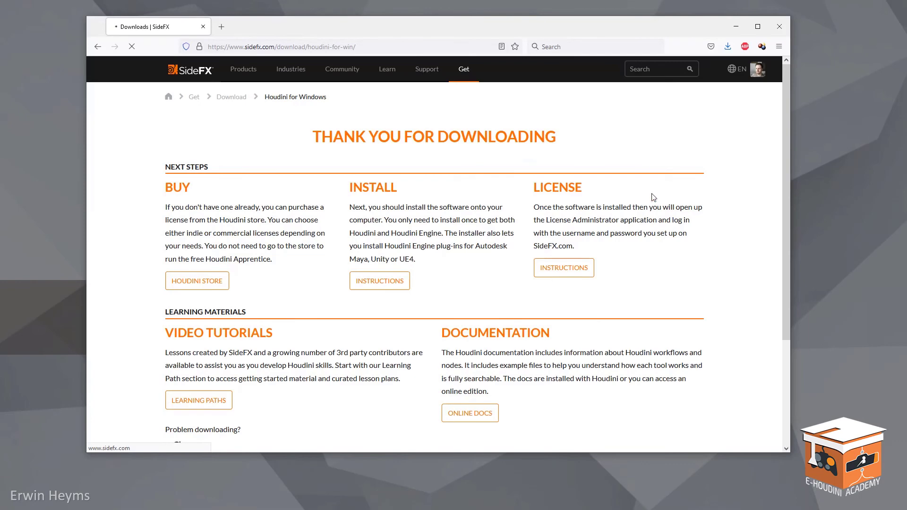
pyautogui.scroll(-6, 647, 224)
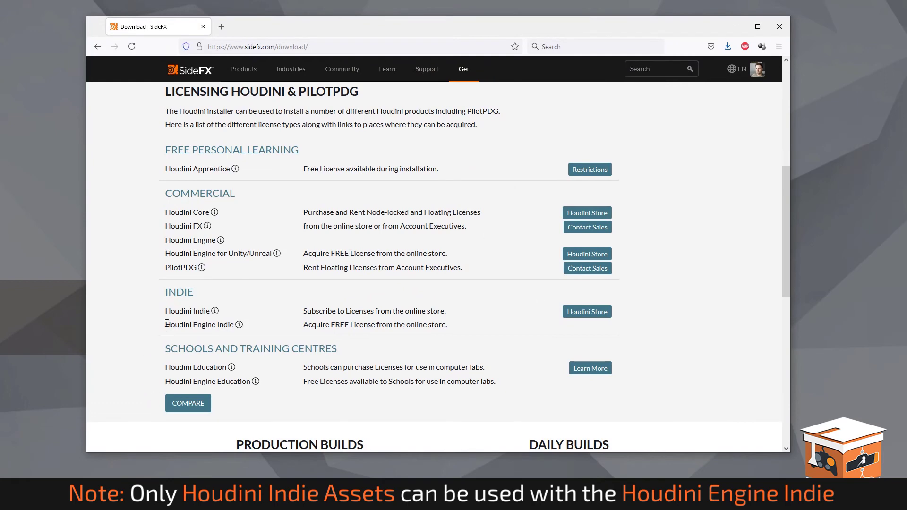
pyautogui.moveTo(244, 326)
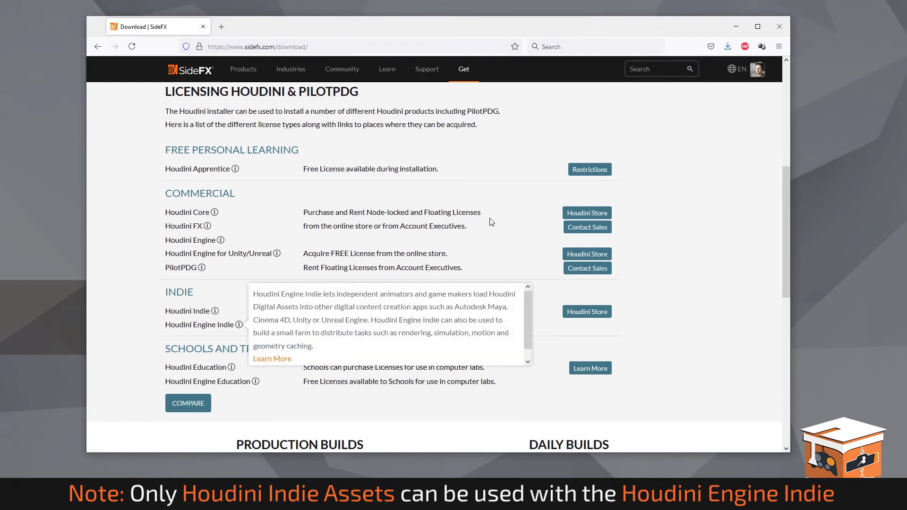
pyautogui.scroll(4, 520, 241)
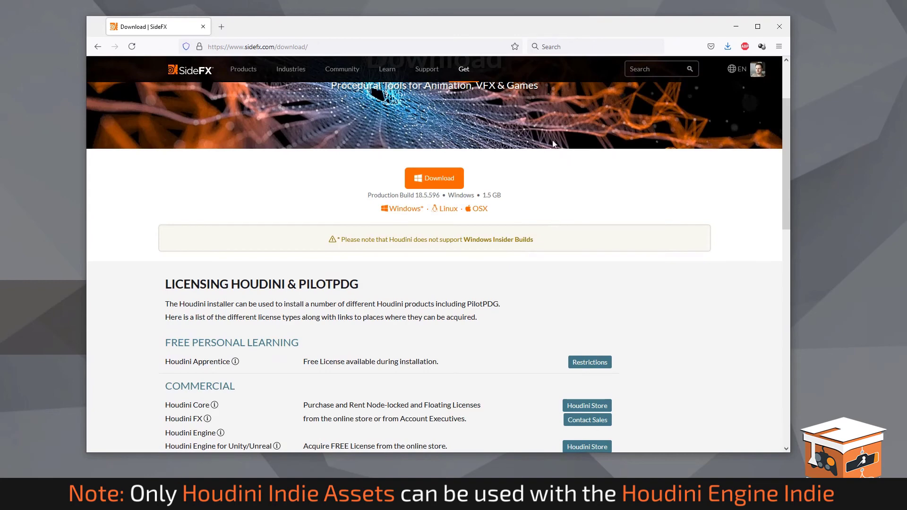
# - Open the Houdini store page and browse the Indie license options
pyautogui.moveTo(464, 71)
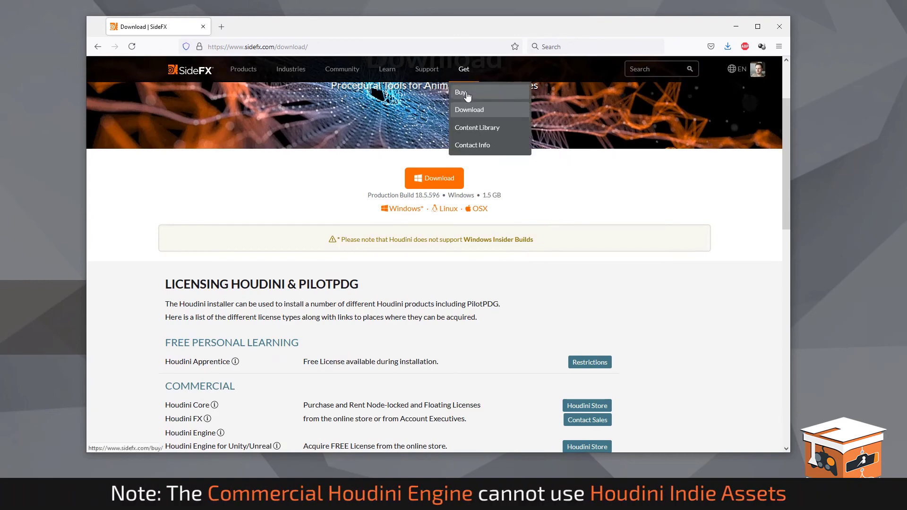
pyautogui.click(466, 94)
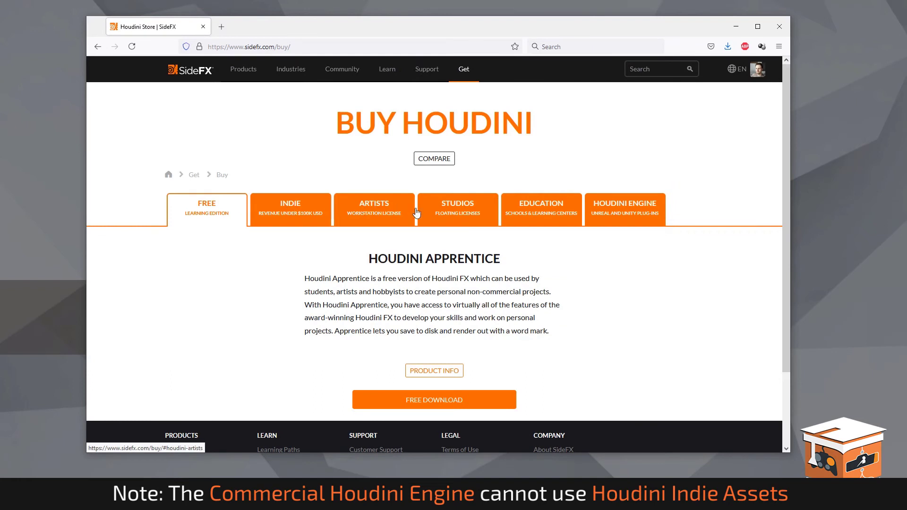
pyautogui.click(290, 210)
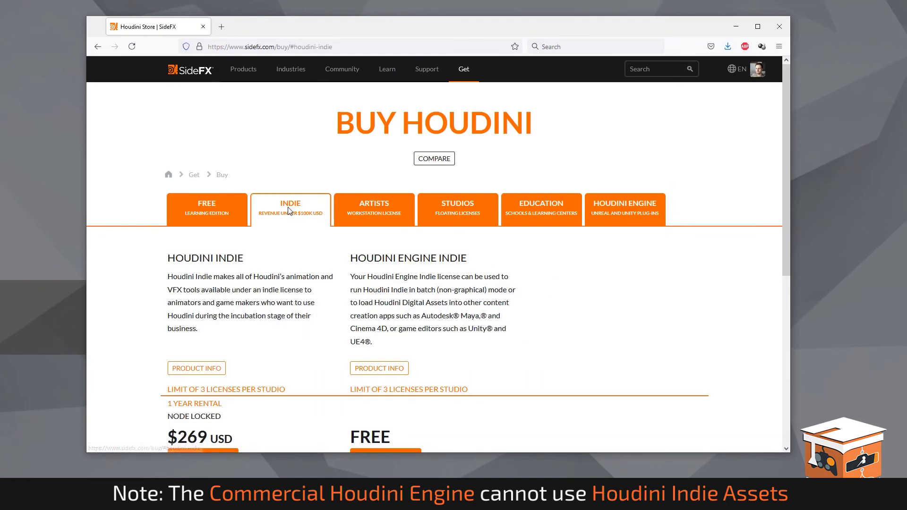
pyautogui.scroll(-2, 501, 268)
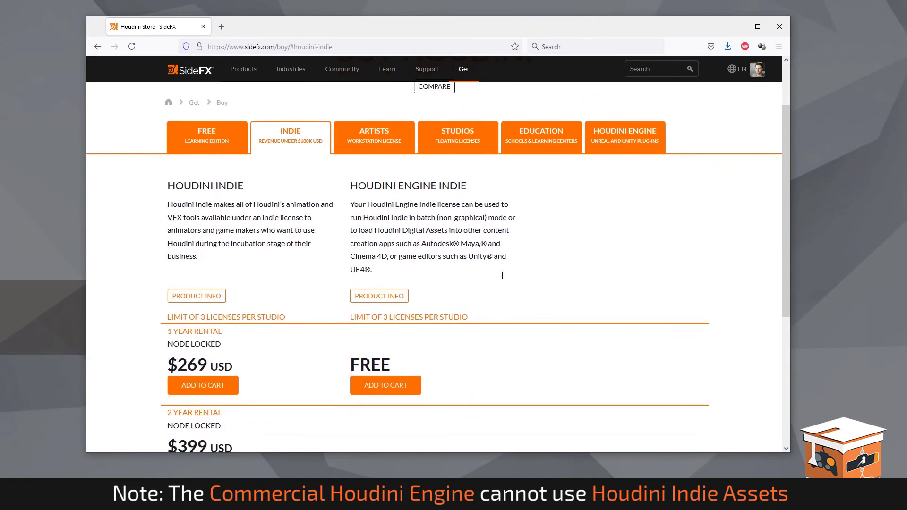
pyautogui.scroll(-2, 503, 276)
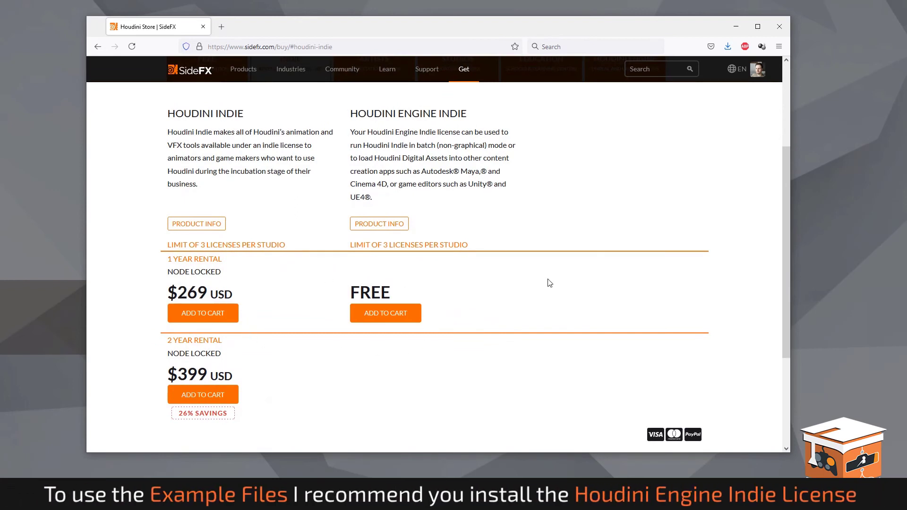
pyautogui.scroll(3, 557, 292)
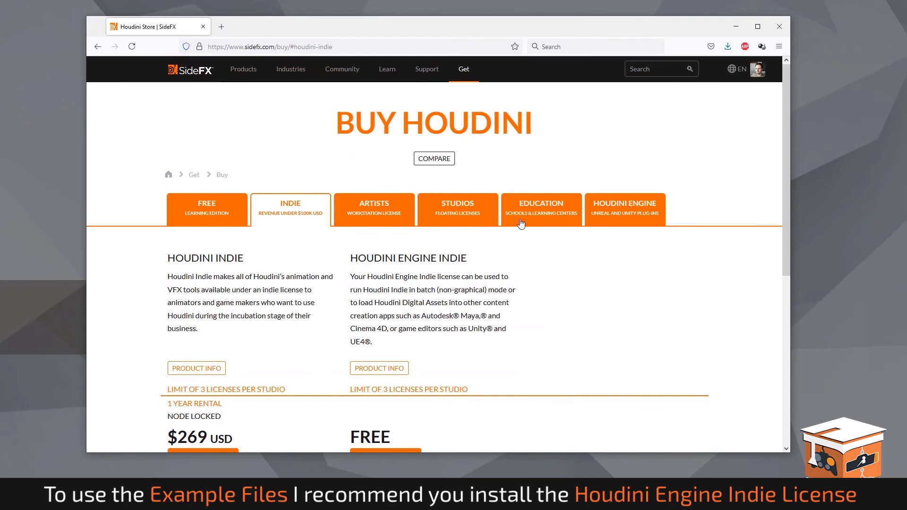
# - Under the Houdini Engine licenses, add the FREE Houdini Engine for Unreal license to the cart
pyautogui.click(619, 212)
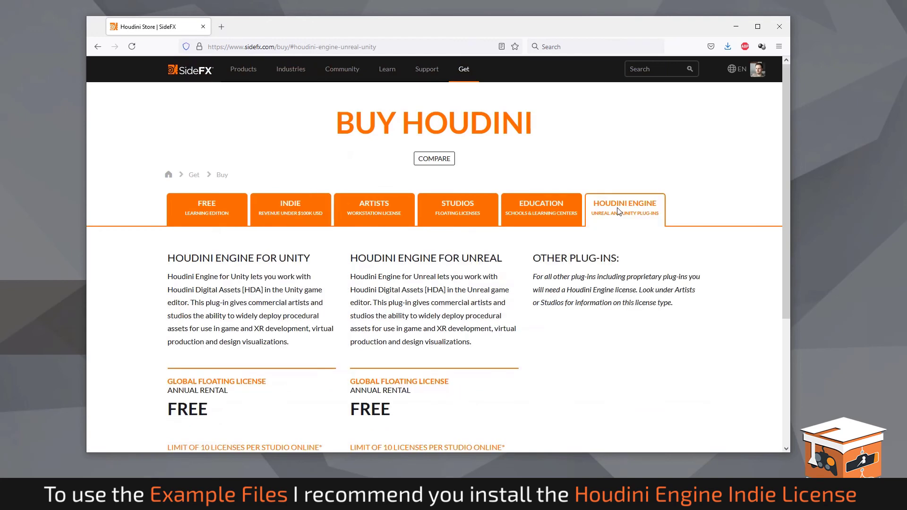
pyautogui.scroll(-2, 671, 232)
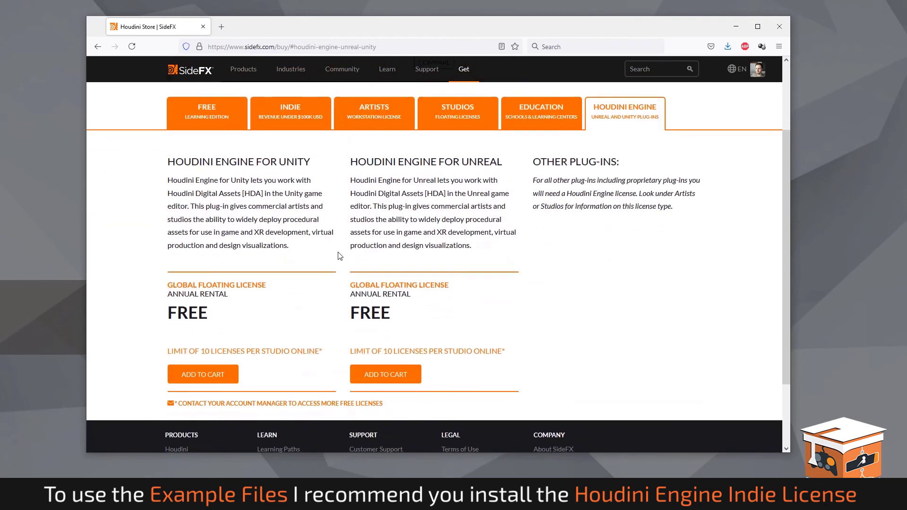
pyautogui.moveTo(349, 313); pyautogui.dragTo(399, 316)
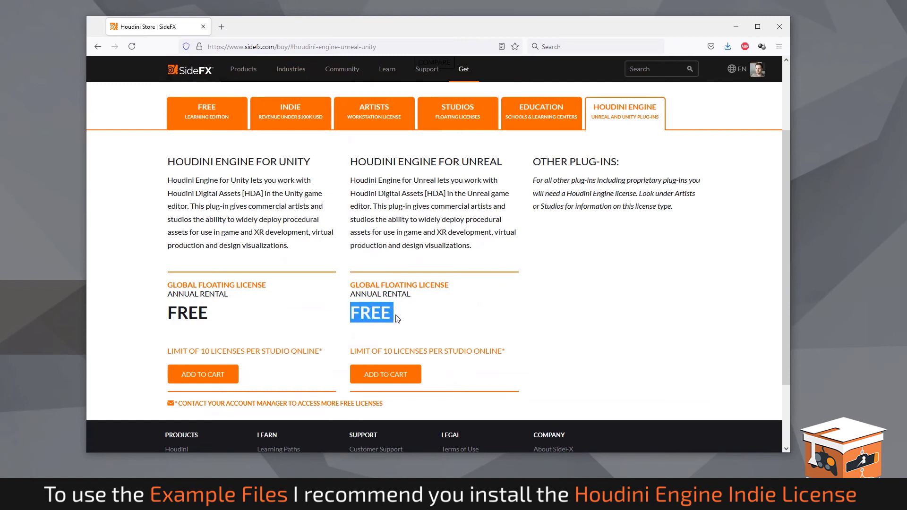
pyautogui.click(526, 313)
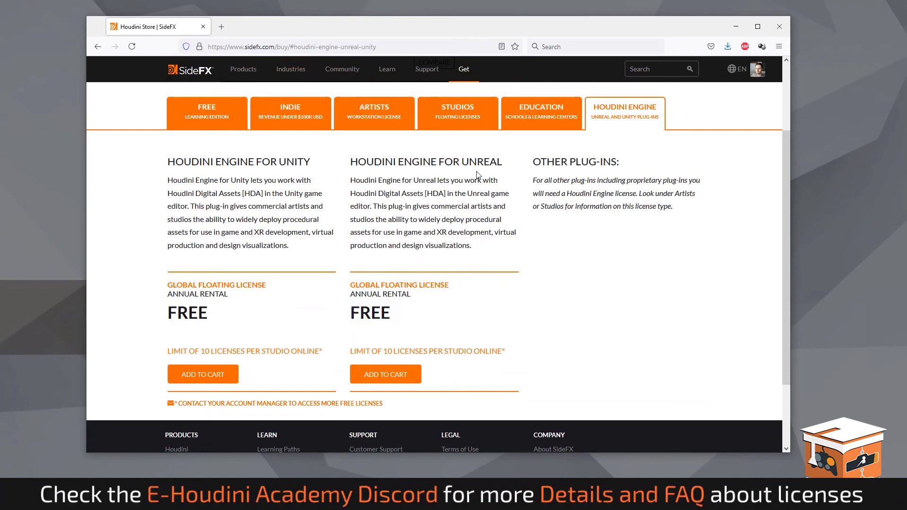
pyautogui.click(397, 377)
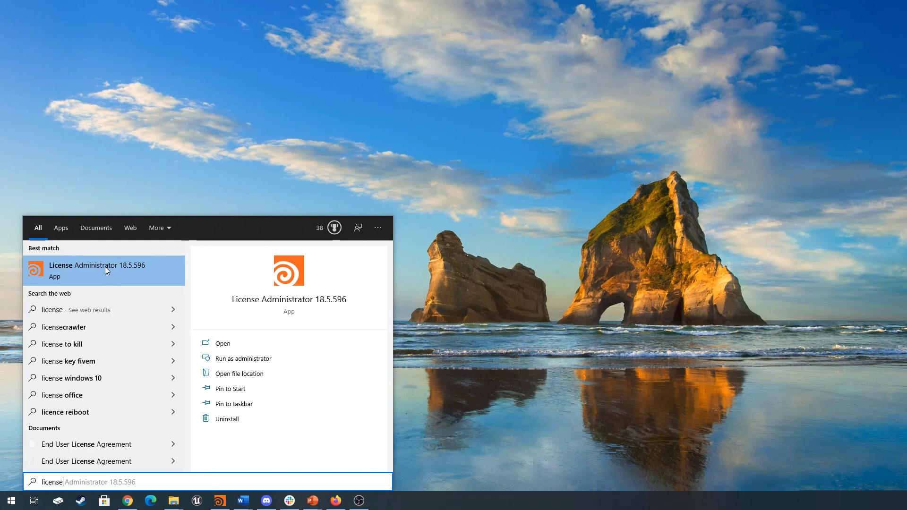
# - Launch License Administrator 18.5.596 from the Start menu search results
pyautogui.click(105, 267)
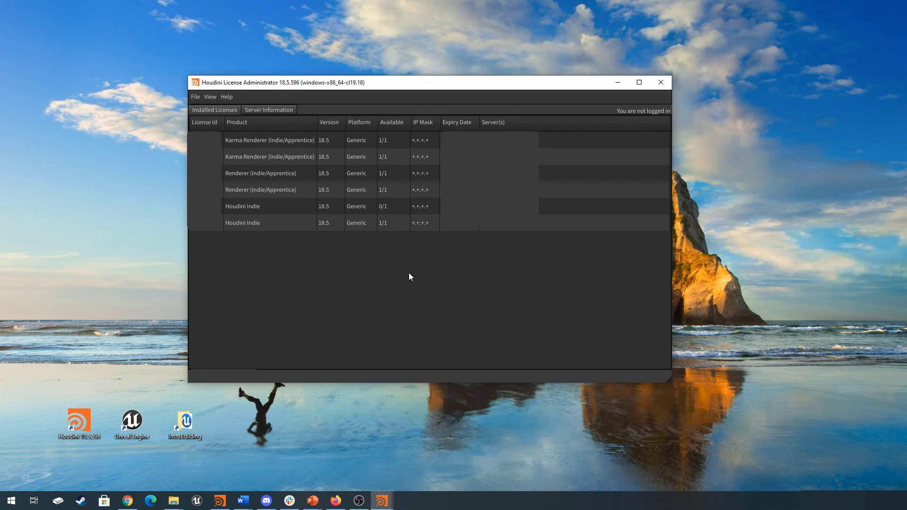
# - Compare the $0.00 SideFX cart with the installed Karma Renderer, Renderer and Houdini Indie licenses, minimizing Firefox afterwards
pyautogui.click(336, 501)
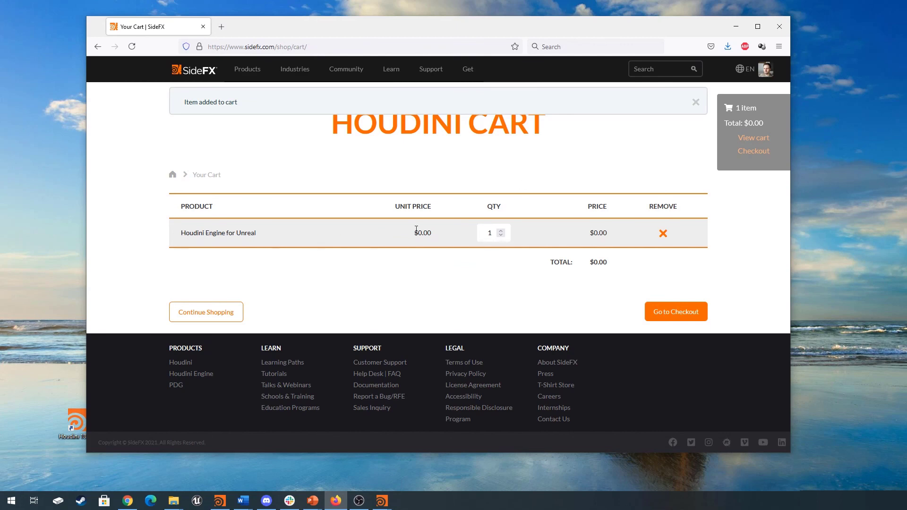
pyautogui.click(447, 245)
pyautogui.click(735, 27)
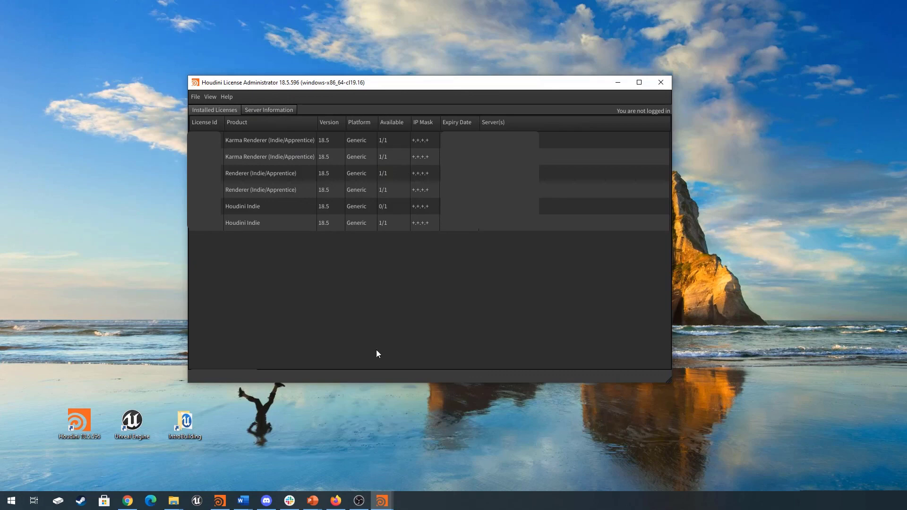
pyautogui.click(339, 500)
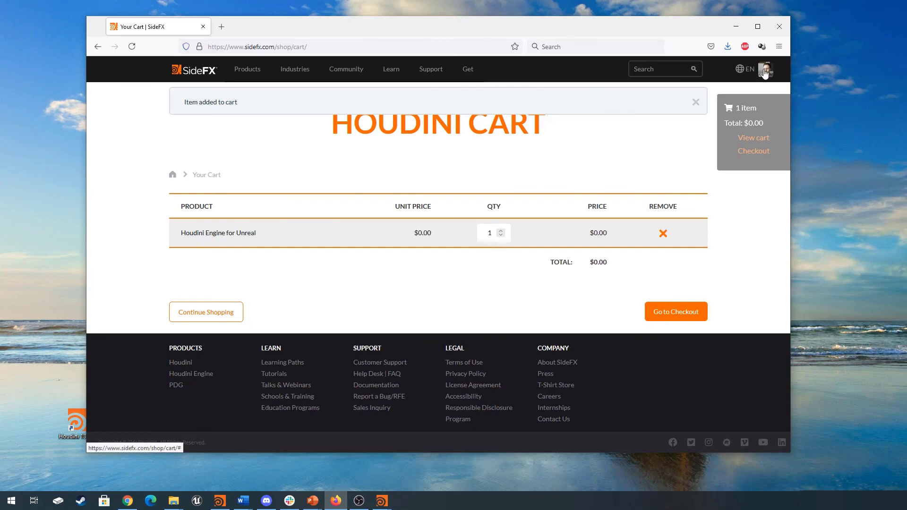
pyautogui.click(736, 26)
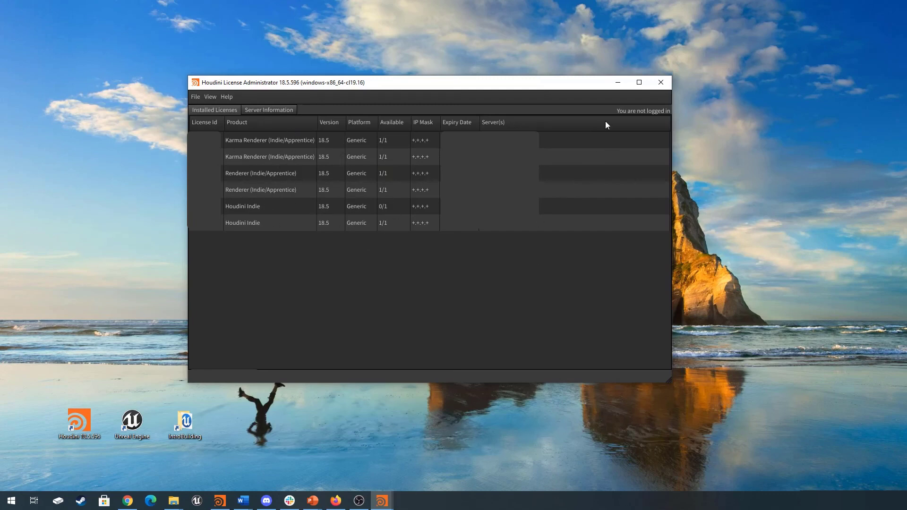
pyautogui.click(618, 84)
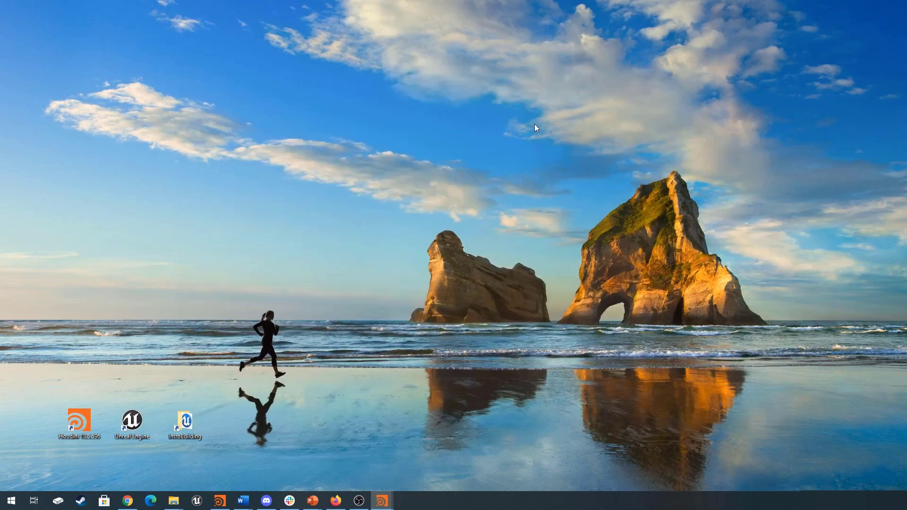